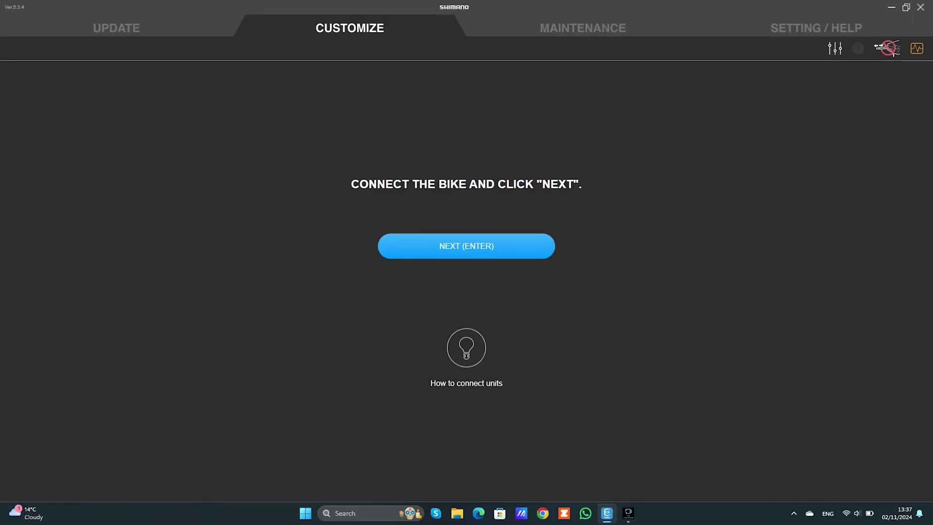
Step: Have the software recognise the connected RD-R9150 rear derailleur
{"action": "key", "text": "Return"}
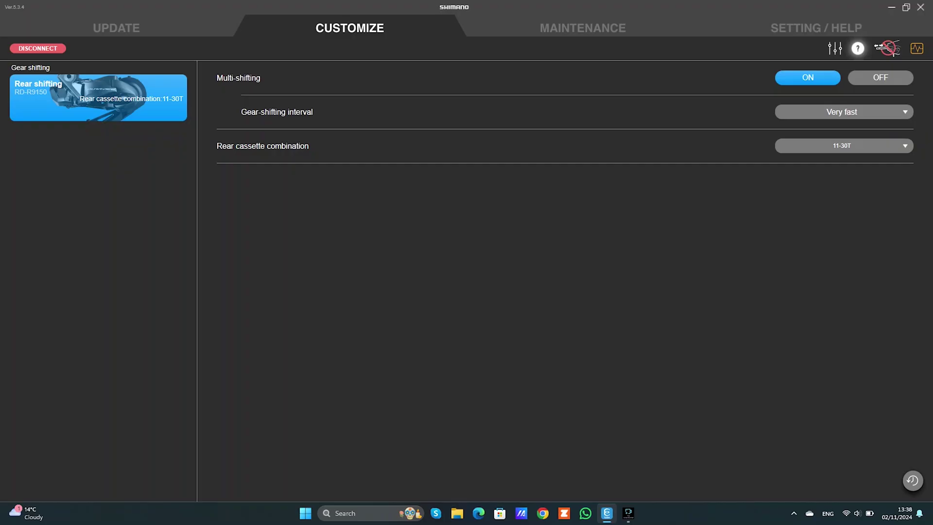
Step: Open the rear shifting unit's adjustment, try lowering it, and dismiss the programming error
{"action": "left_click", "coordinate": [583, 27]}
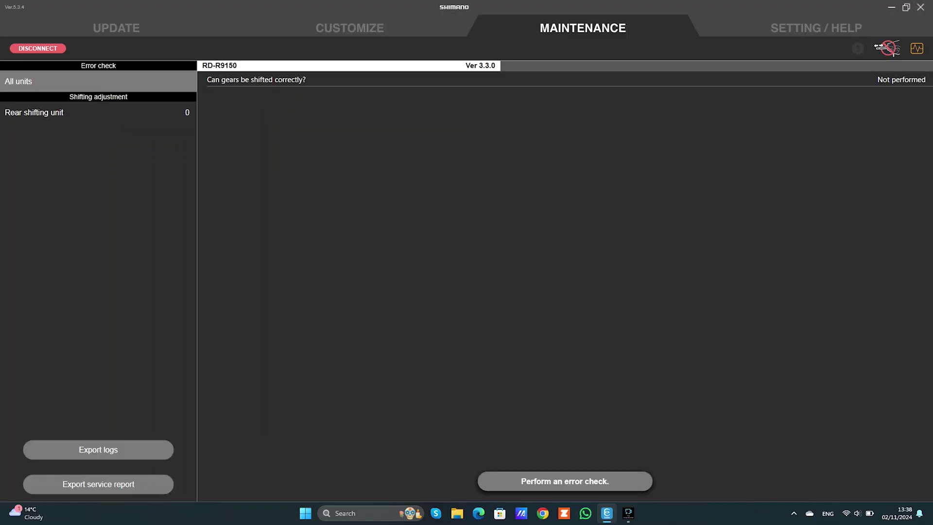
{"action": "left_click", "coordinate": [34, 112]}
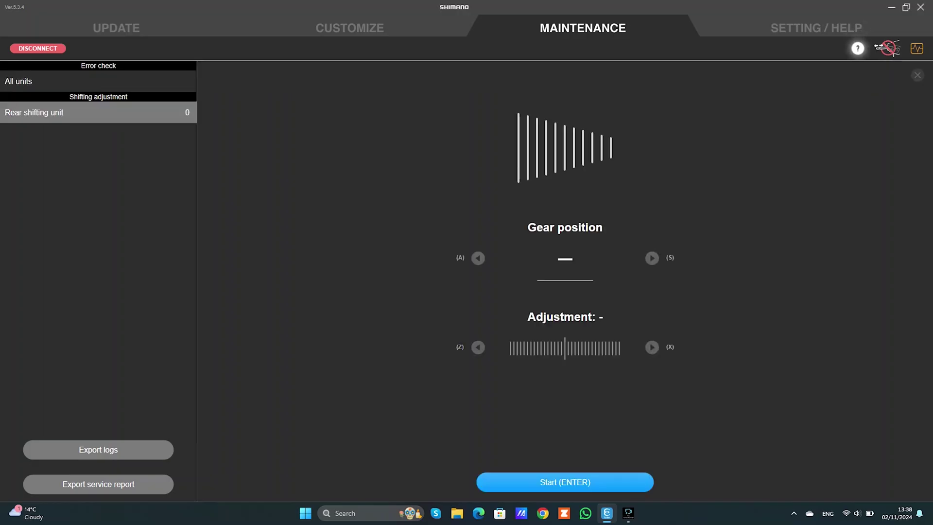
{"action": "key", "text": "Return"}
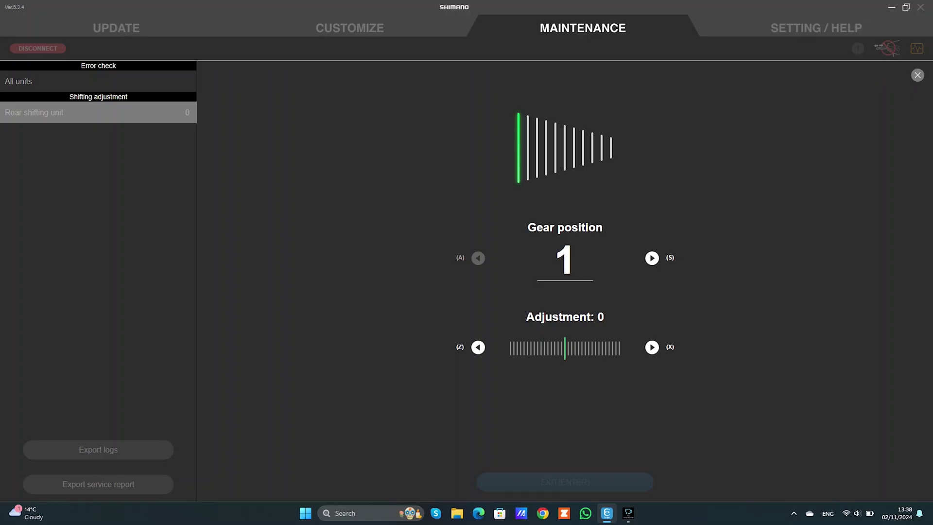
{"action": "key", "text": "z"}
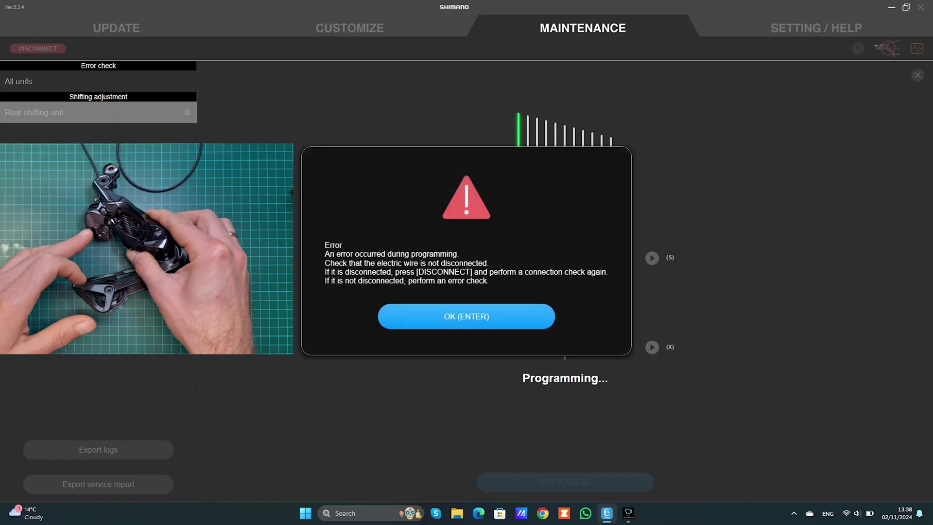
{"action": "key", "text": "Return"}
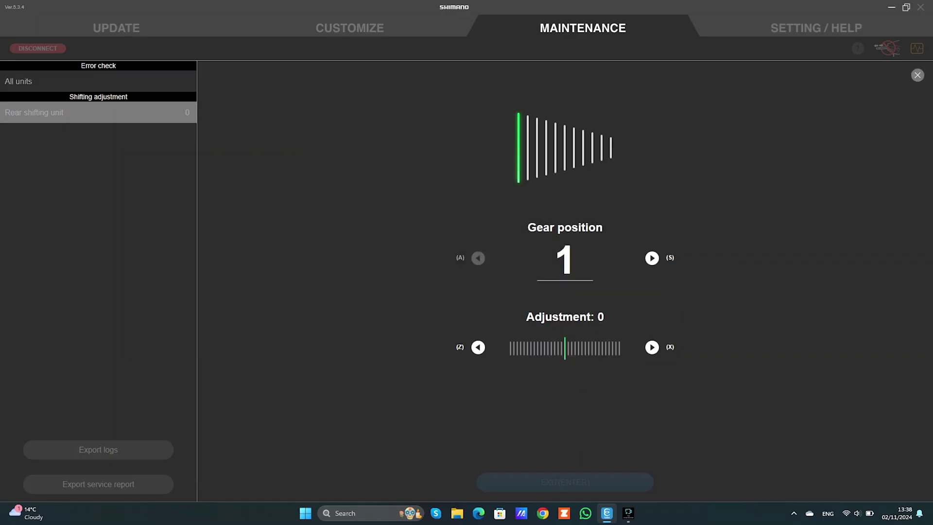
Step: Raise the rear shifting adjustment to +16, save, and acknowledge the completion message
{"action": "key", "text": "x"}
{"action": "key", "text": "x"}
{"action": "key", "text": "x"}
{"action": "key", "text": "x"}
{"action": "key", "text": "x"}
{"action": "key", "text": "x"}
{"action": "key", "text": "x"}
{"action": "key", "text": "x"}
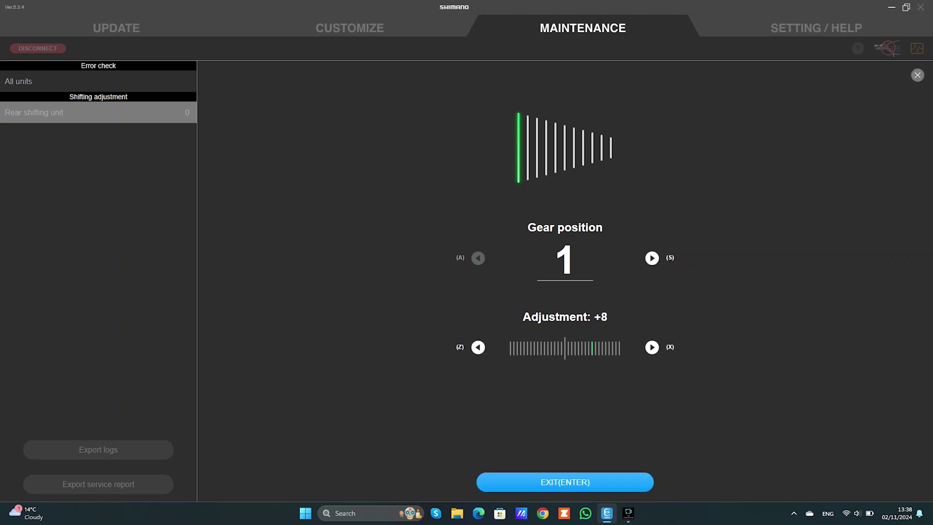
{"action": "key", "text": "x"}
{"action": "key", "text": "x"}
{"action": "key", "text": "x"}
{"action": "key", "text": "x"}
{"action": "key", "text": "x"}
{"action": "key", "text": "x"}
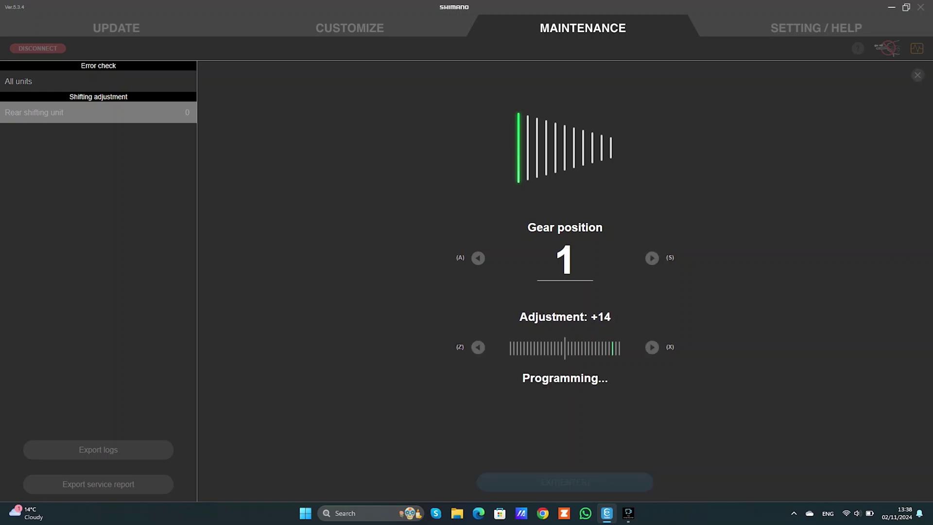
{"action": "key", "text": "x"}
{"action": "key", "text": "x"}
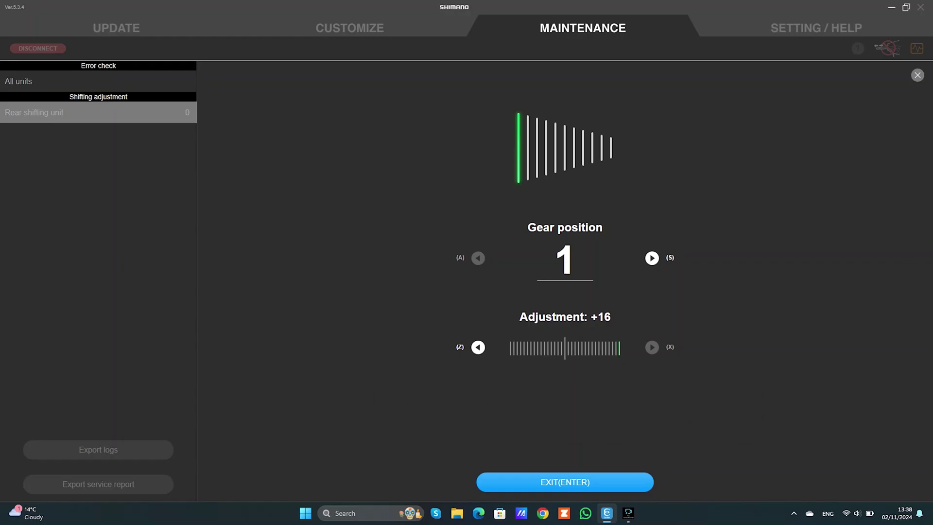
{"action": "key", "text": "Return"}
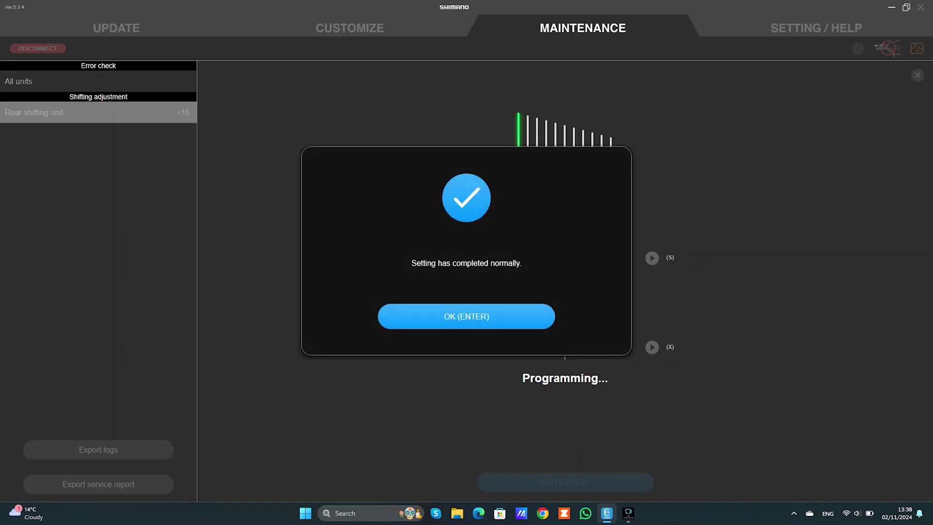
{"action": "key", "text": "Return"}
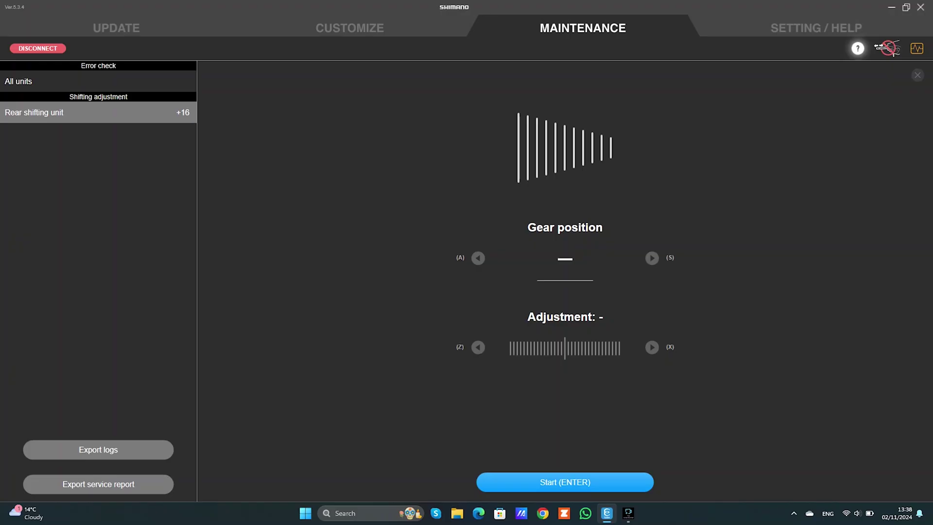
Step: Run an error check on the RD-R9150 from All units and begin the top-position shift
{"action": "left_click", "coordinate": [98, 81]}
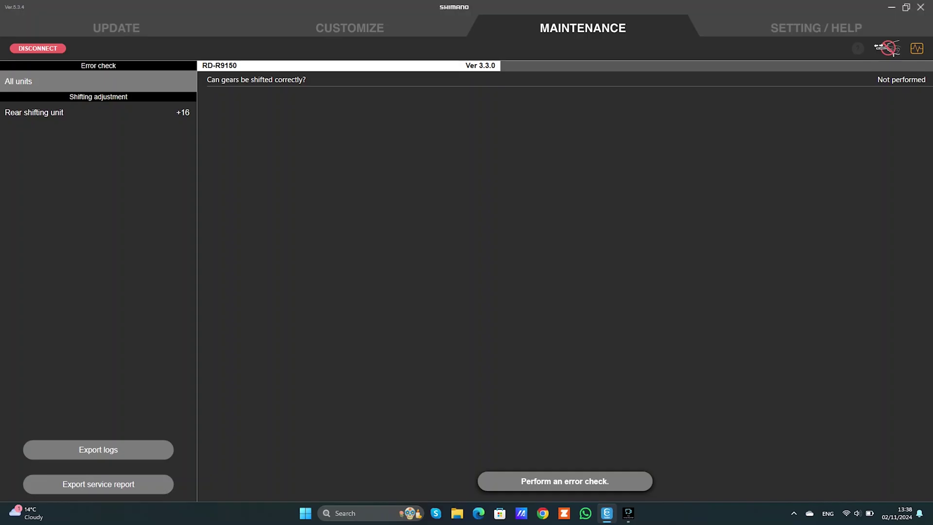
{"action": "key", "text": "Return"}
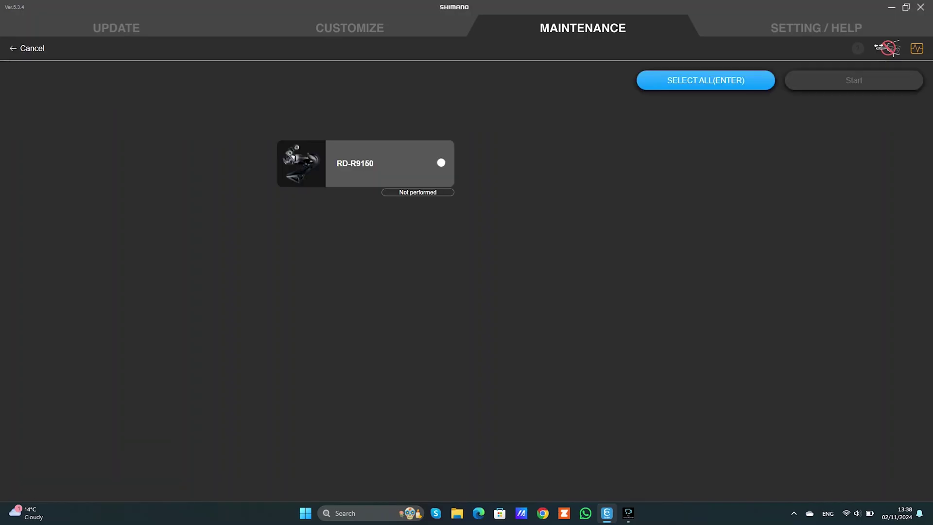
{"action": "key", "text": "Return"}
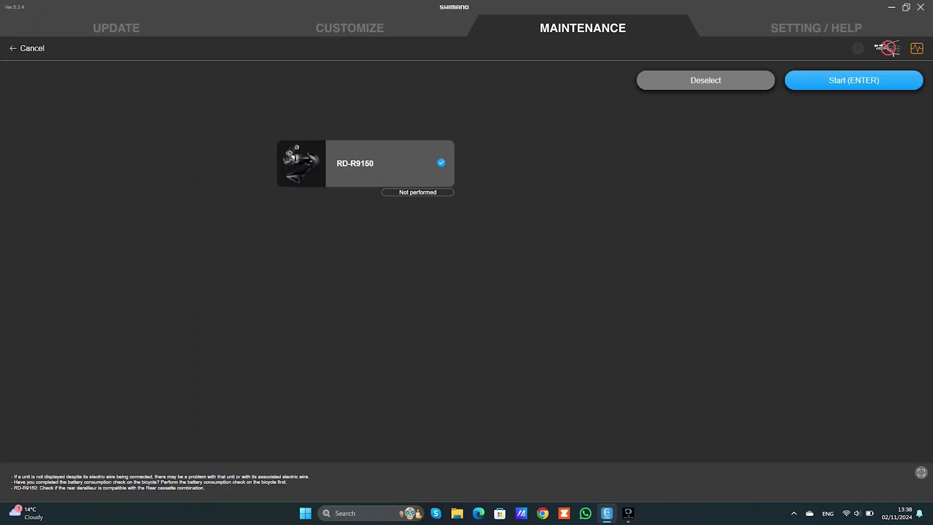
{"action": "key", "text": "Return"}
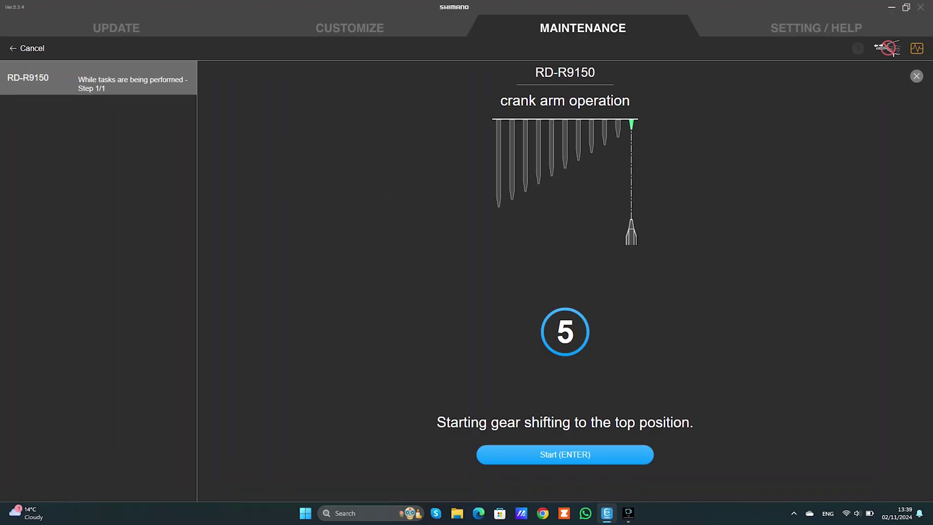
{"action": "key", "text": "Return"}
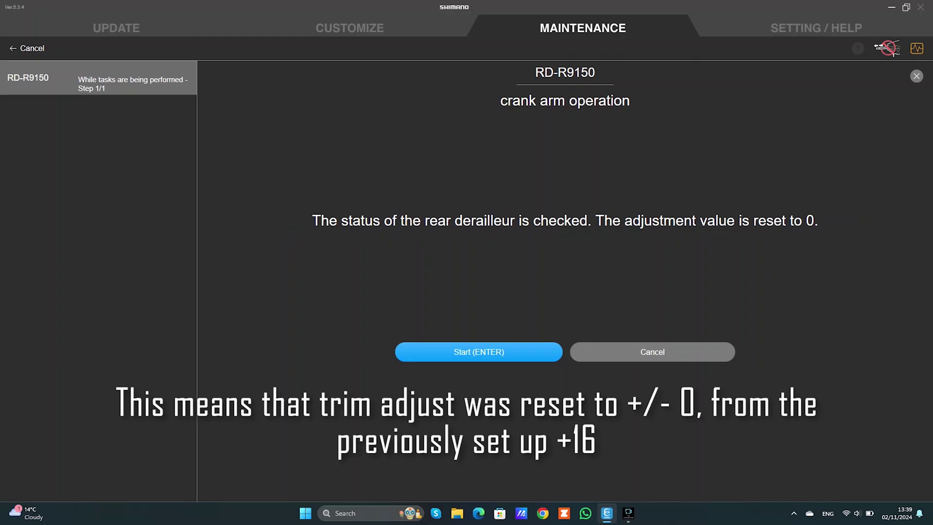
Step: Accept the reset to 0, shift to low, and confirm no fault with top and low gears matching
{"action": "key", "text": "Return"}
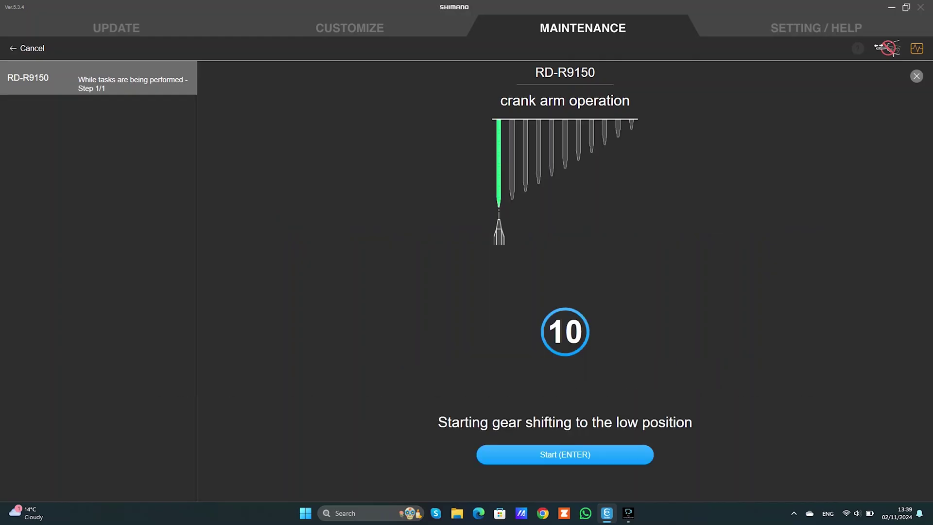
{"action": "key", "text": "Return"}
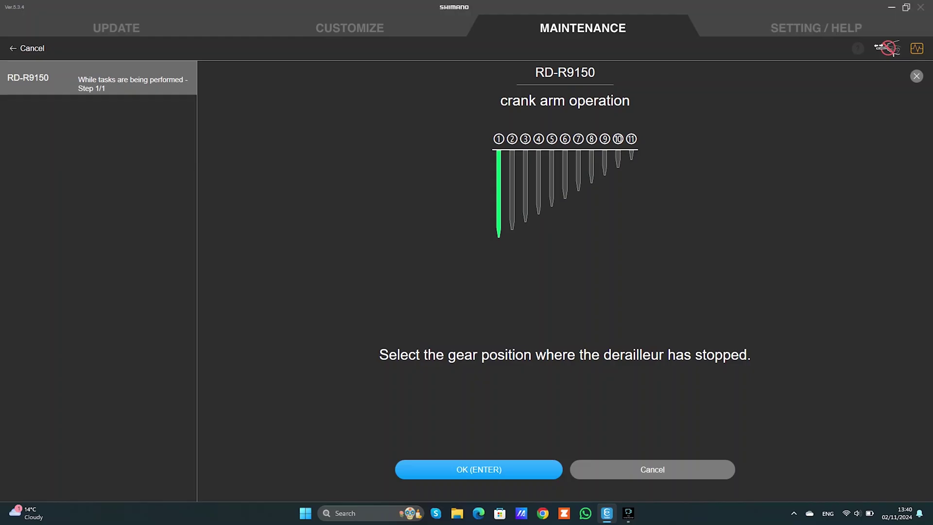
{"action": "key", "text": "Return"}
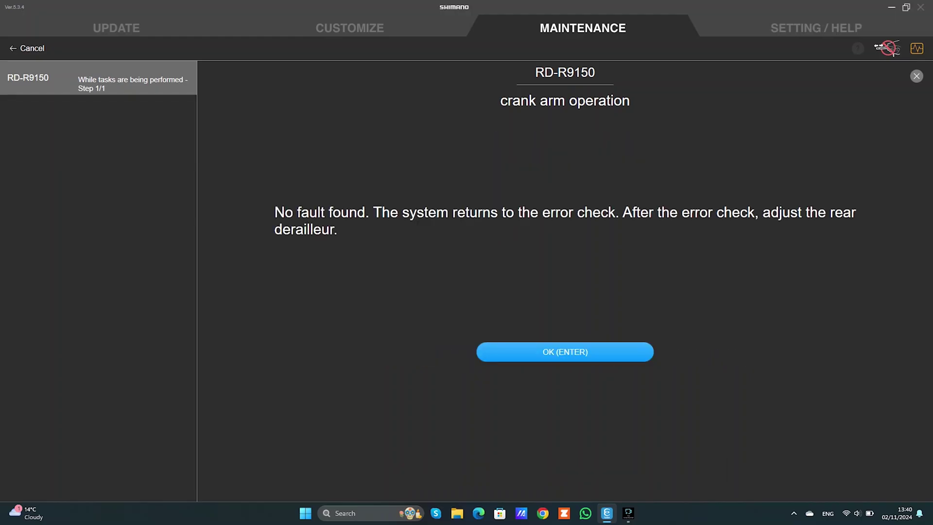
{"action": "key", "text": "Return"}
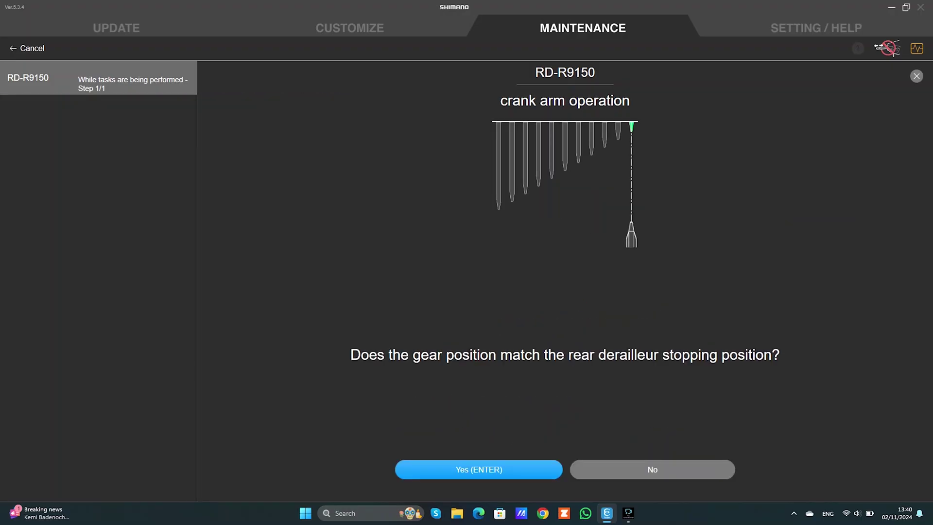
{"action": "key", "text": "Return"}
{"action": "key", "text": "Return"}
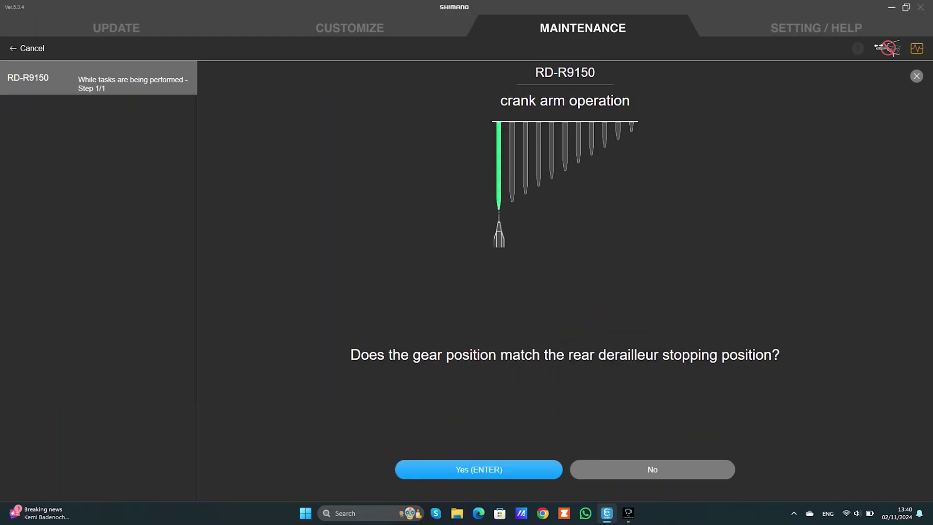
{"action": "key", "text": "Return"}
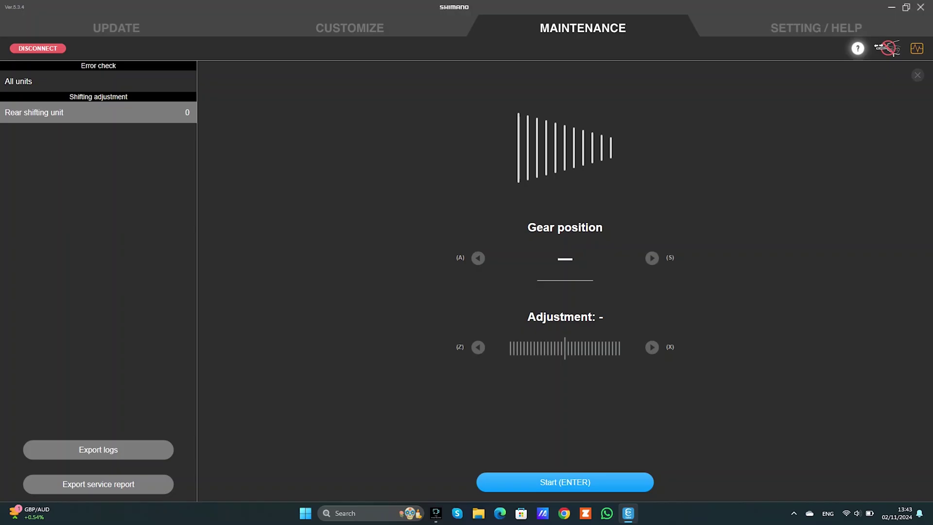
Step: Test the rear shifting adjustment range: raise to +6, lower to -9, then raise back toward 0
{"action": "key", "text": "Return"}
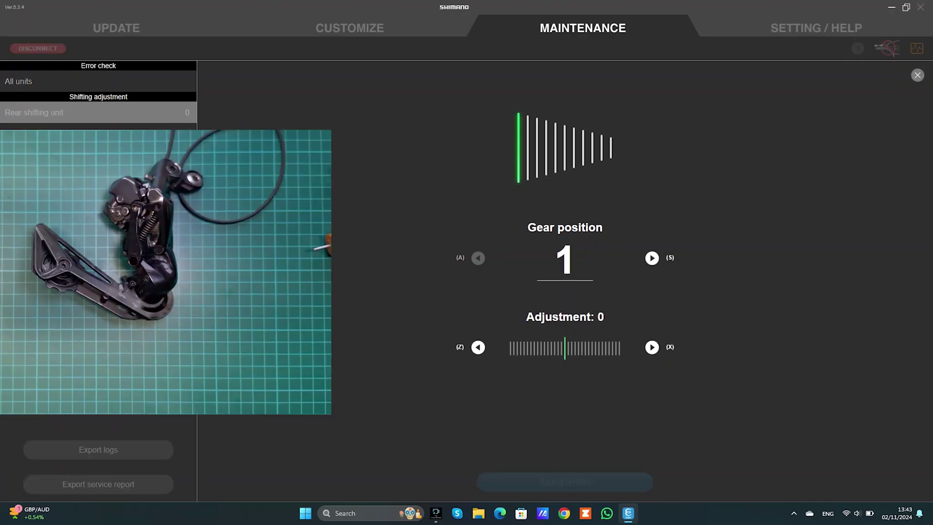
{"action": "key", "text": "x"}
{"action": "key", "text": "x"}
{"action": "key", "text": "x"}
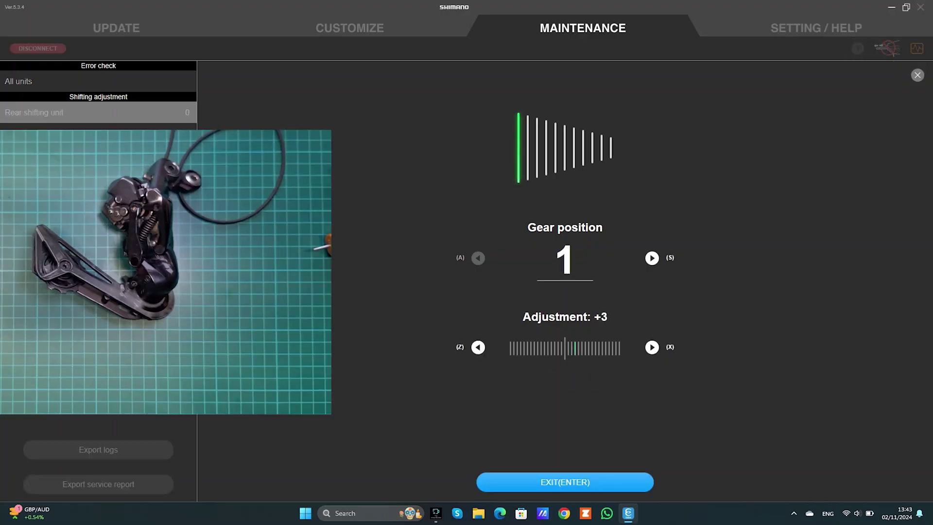
{"action": "key", "text": "x"}
{"action": "key", "text": "z"}
{"action": "key", "text": "z"}
{"action": "key", "text": "z"}
{"action": "key", "text": "z"}
{"action": "key", "text": "z"}
{"action": "key", "text": "z"}
{"action": "key", "text": "z"}
{"action": "key", "text": "z"}
{"action": "key", "text": "z"}
{"action": "key", "text": "z"}
{"action": "key", "text": "z"}
{"action": "key", "text": "z"}
{"action": "key", "text": "z"}
{"action": "key", "text": "z"}
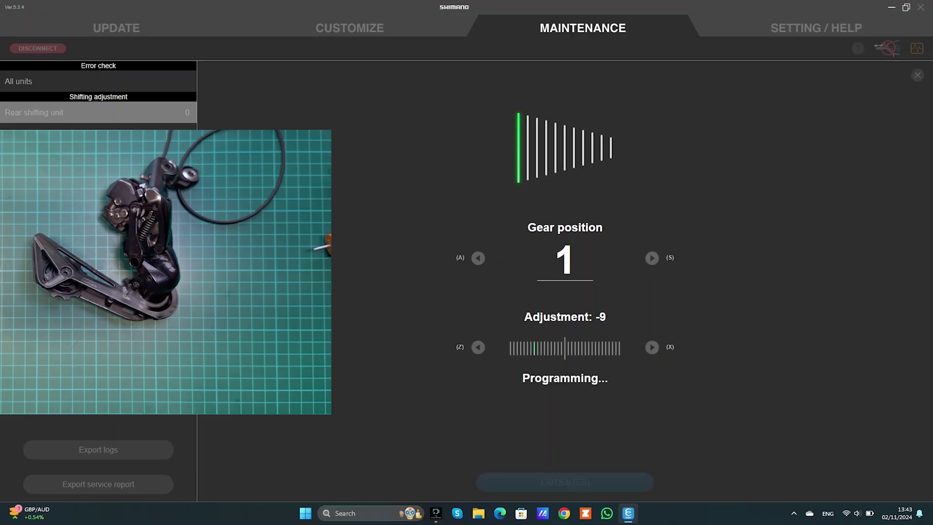
{"action": "key", "text": "x"}
{"action": "key", "text": "x"}
{"action": "key", "text": "x"}
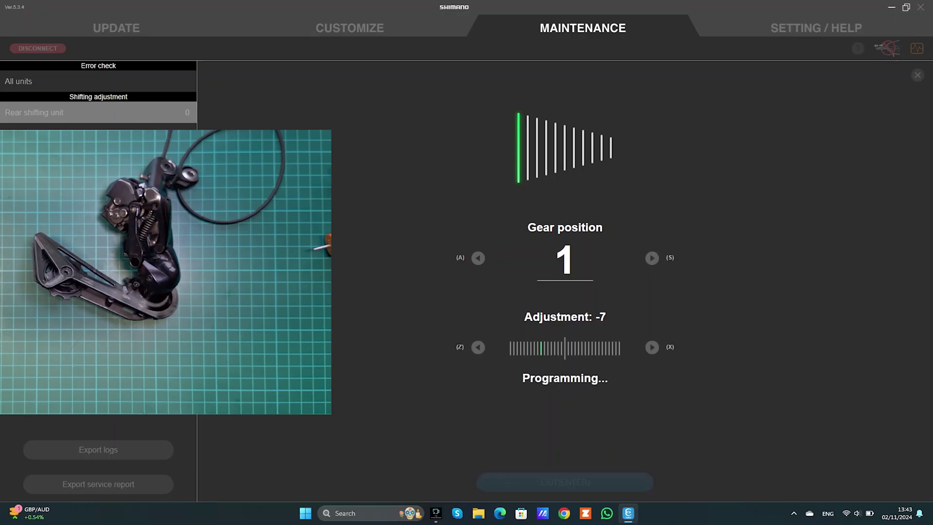
{"action": "key", "text": "x"}
{"action": "key", "text": "x"}
{"action": "key", "text": "x"}
{"action": "key", "text": "x"}
{"action": "key", "text": "x"}
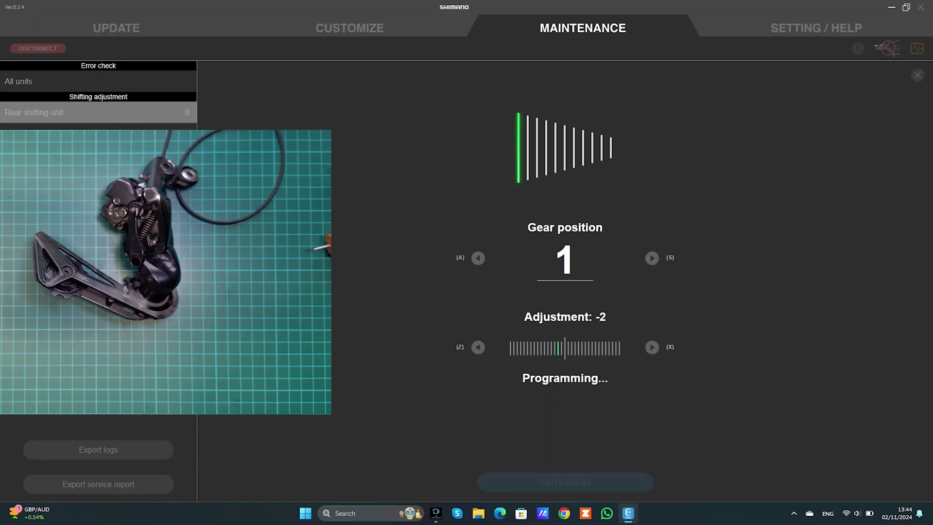